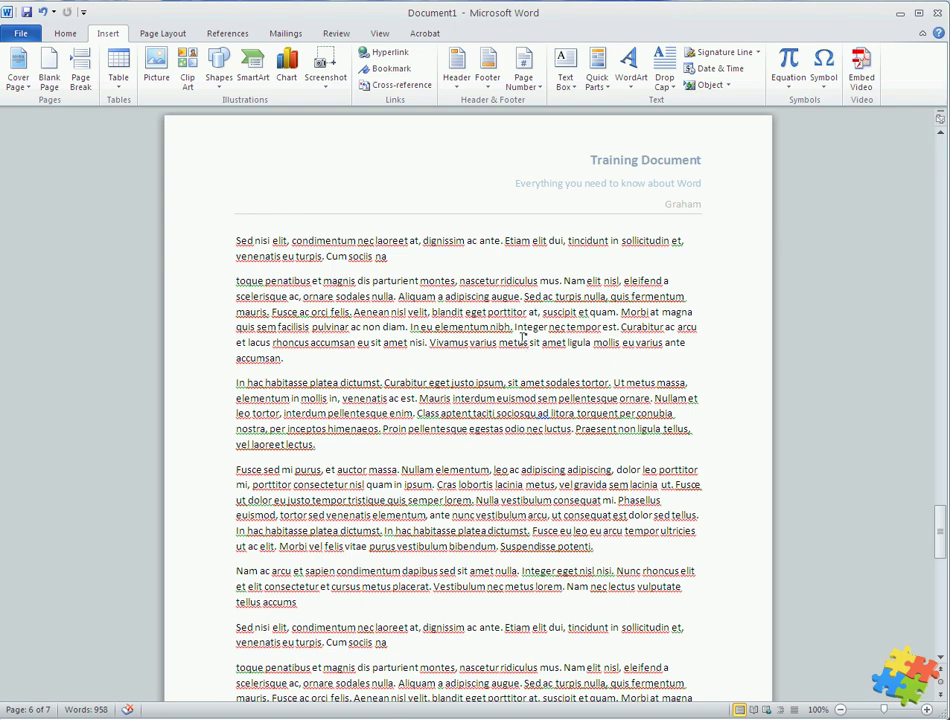
Step: Draw a text box about 2.77 by 1.73 inches over the middle body paragraphs and enter "This is a text box"
left_click(566, 75)
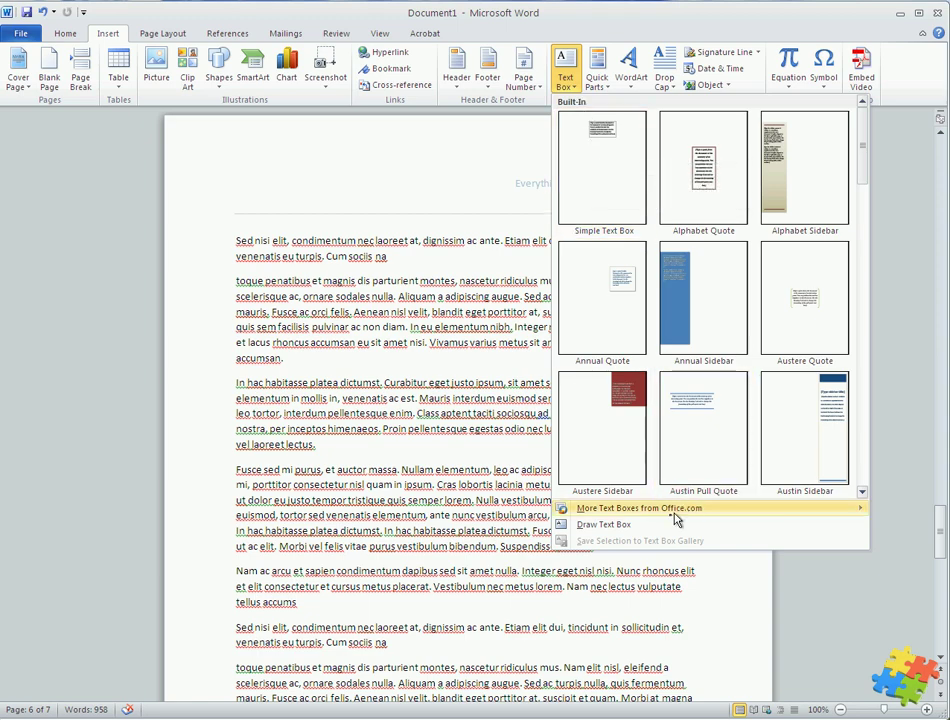
left_click(626, 528)
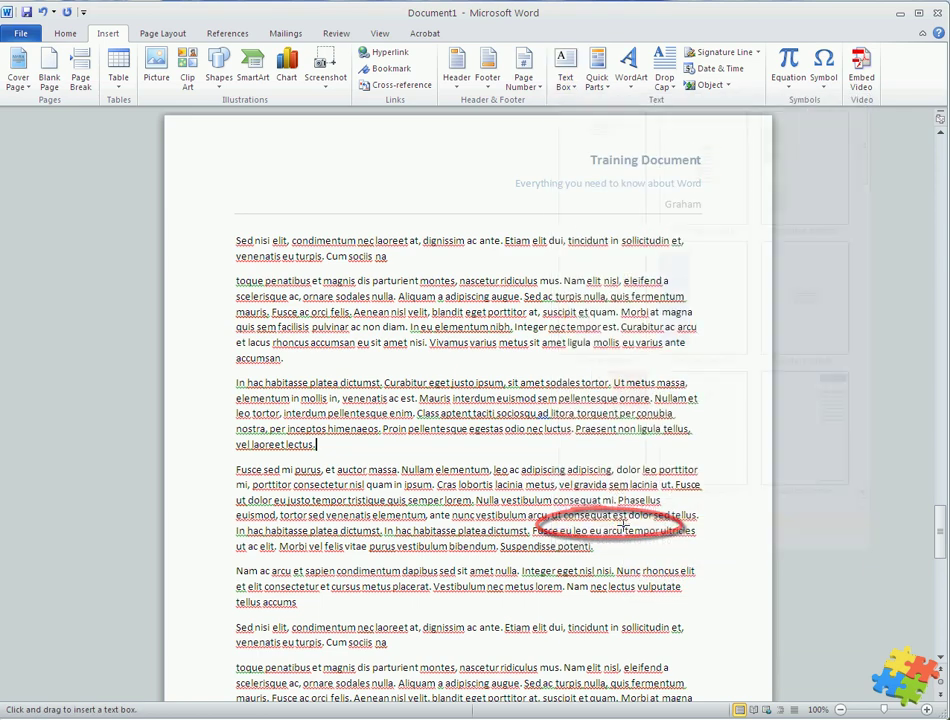
mouse_move(344, 309)
left_mouse_down()
mouse_move(425, 390)
mouse_move(543, 430)
left_mouse_up()
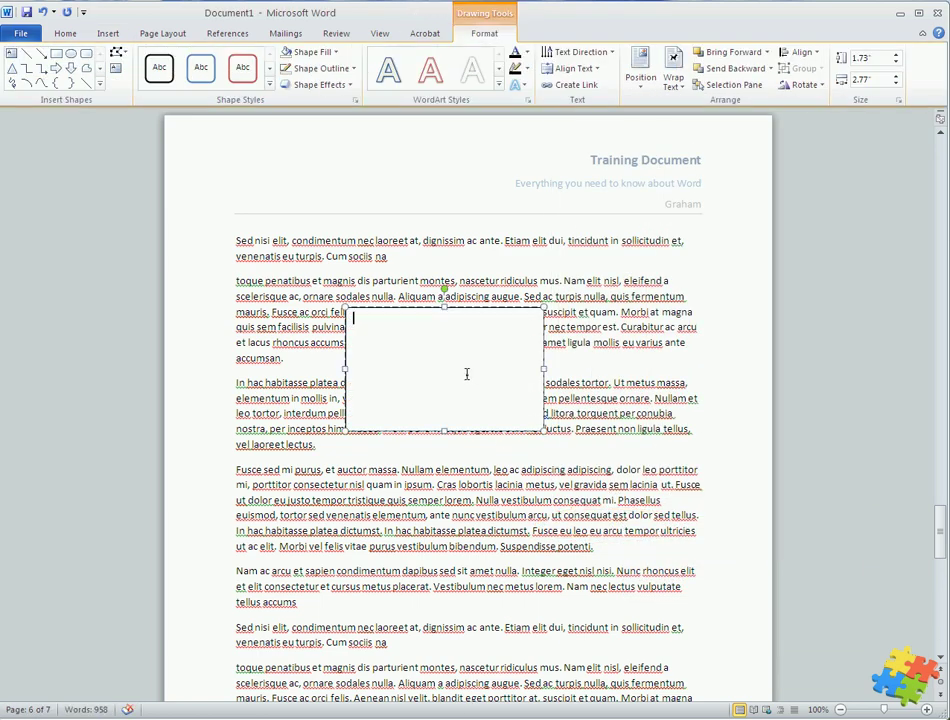
type("This is a text box")
Step: Shrink the drawn text box to about 2.3 by 1.23 inches and fill it with the theme red
left_click_drag(543, 430, 511, 397)
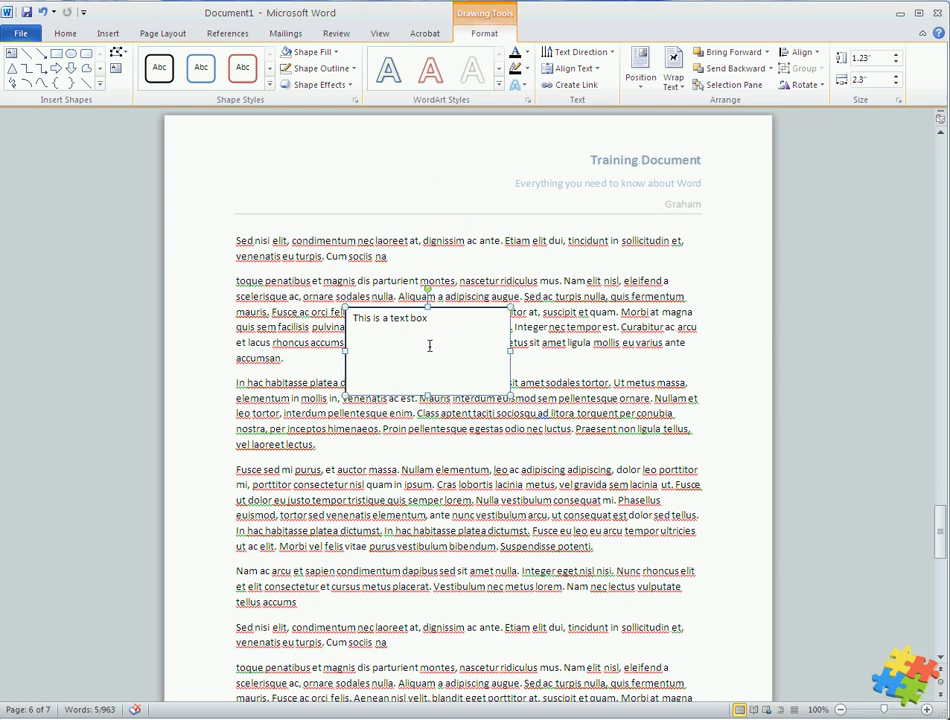
left_click(336, 53)
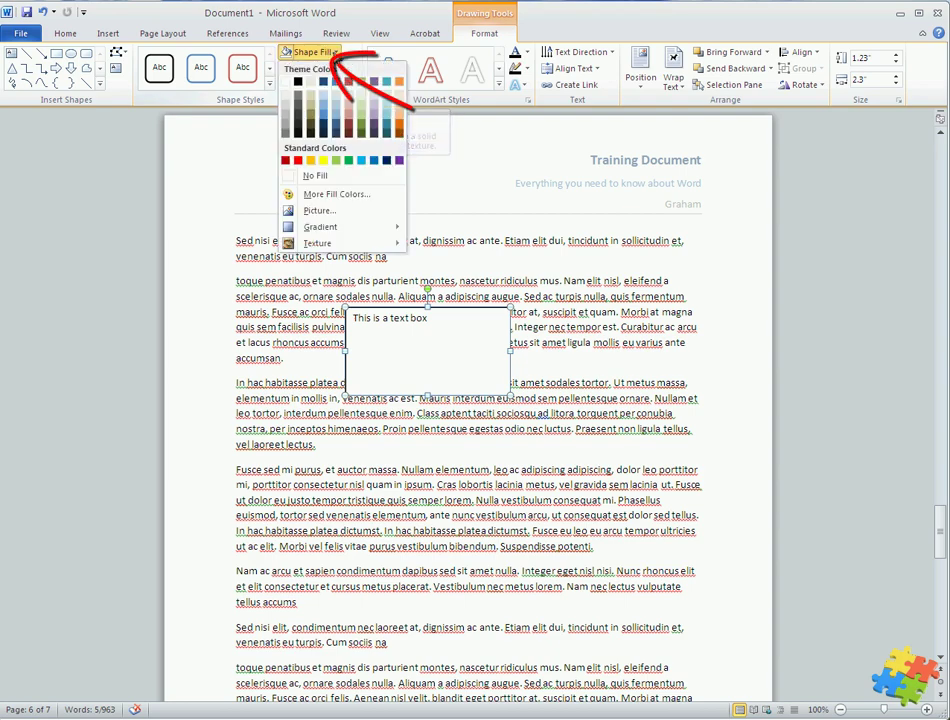
left_click(348, 81)
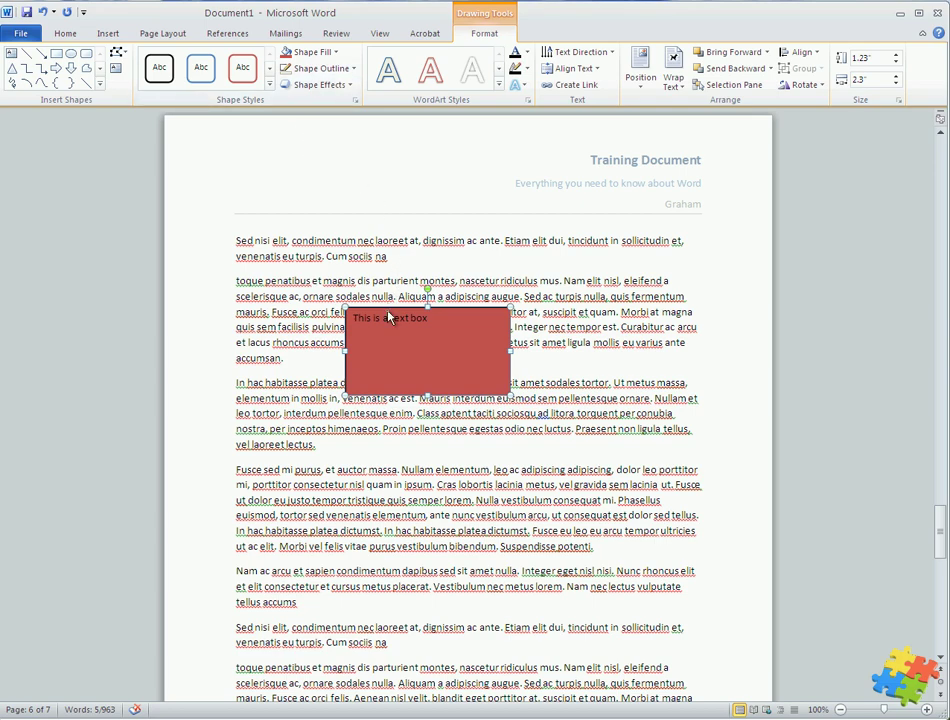
left_click(60, 34)
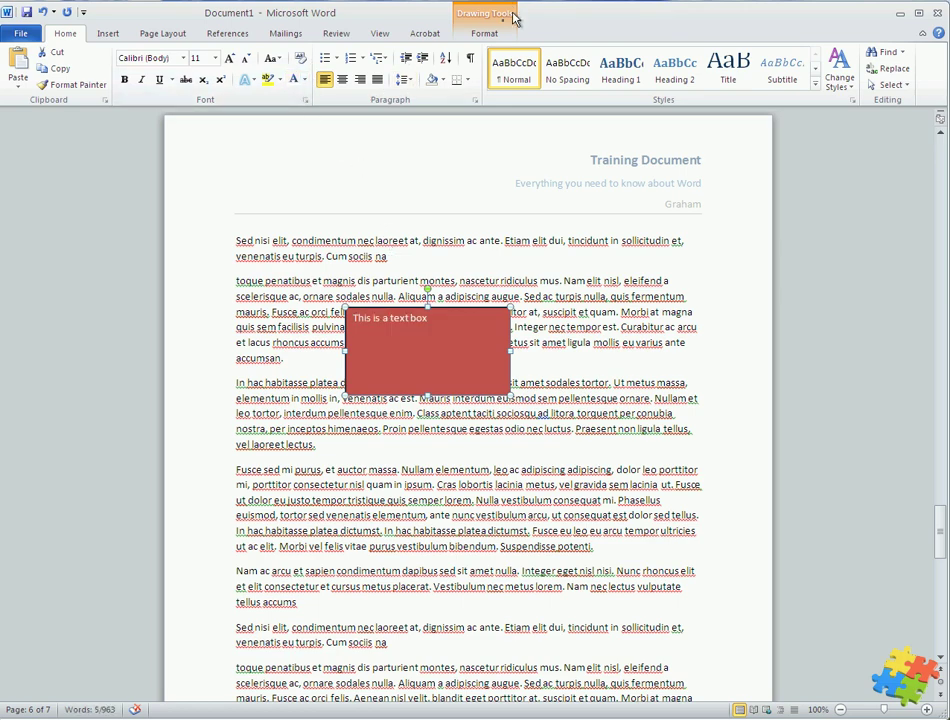
left_click(483, 35)
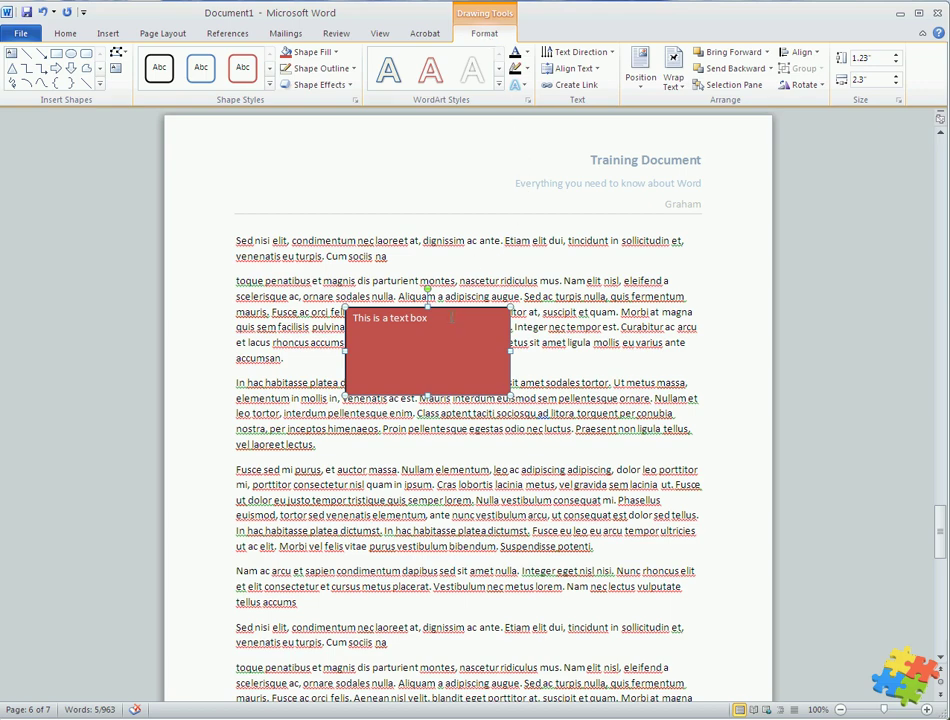
Step: Preview the red text box in the Middle Center position with square text wrapping, and delete the box
left_click(673, 68)
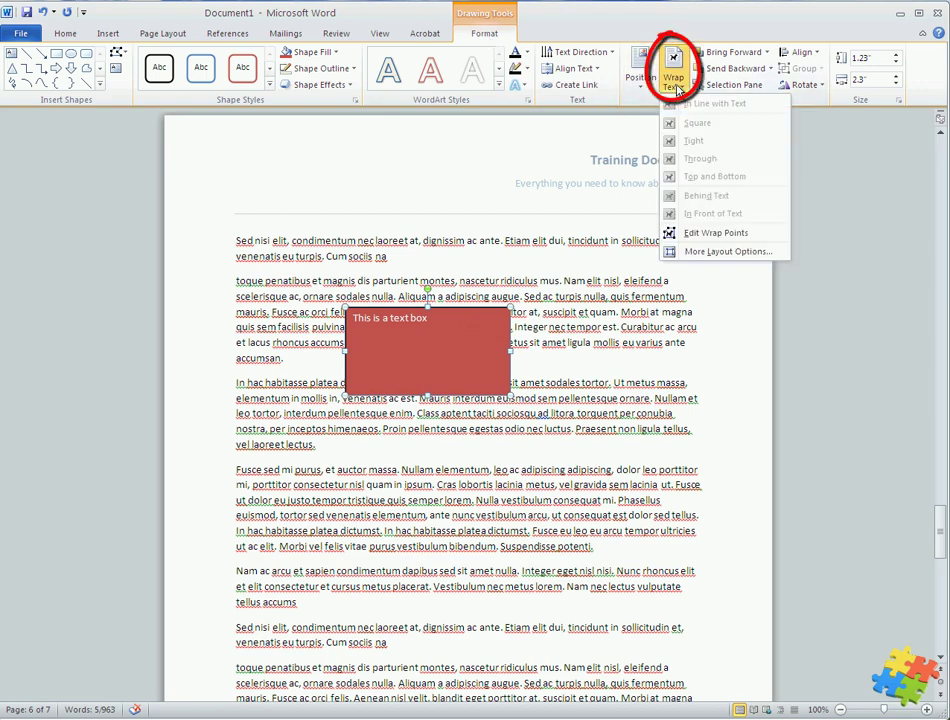
left_click(640, 70)
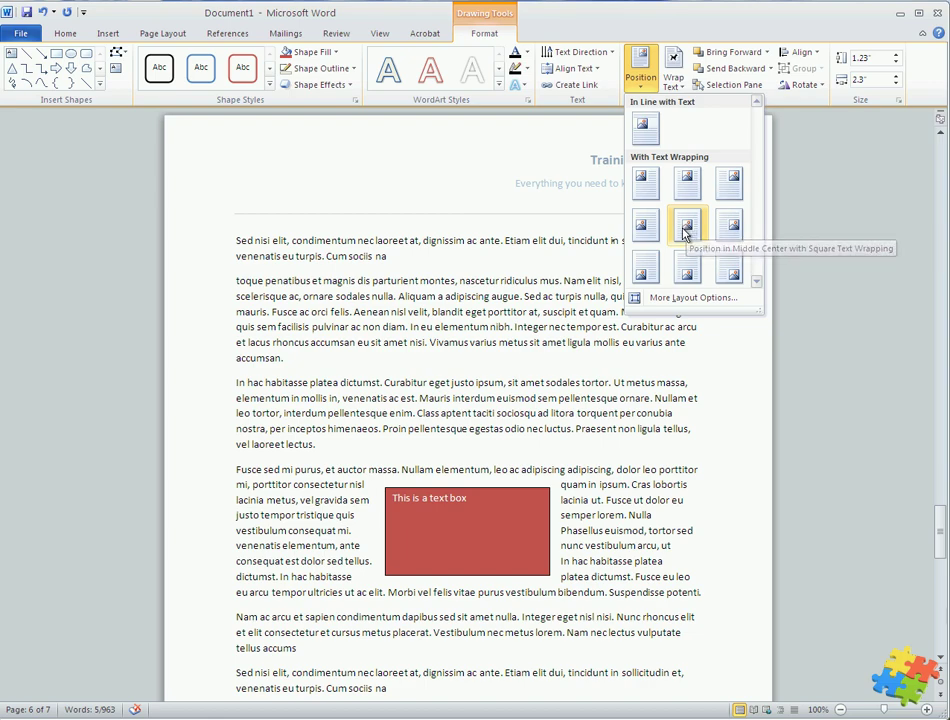
left_click(451, 316)
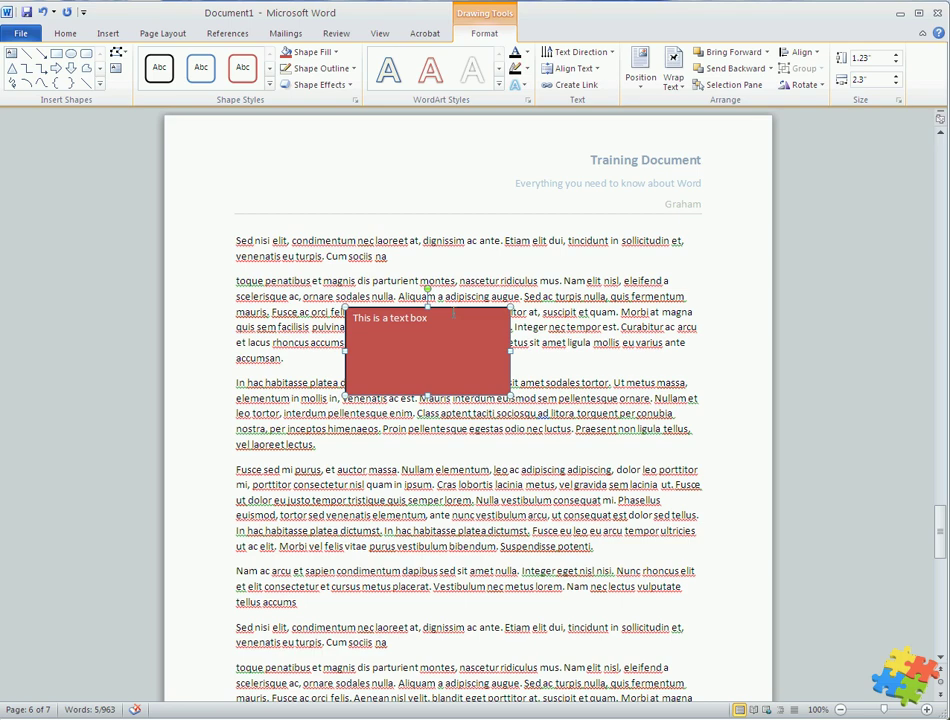
key("Delete")
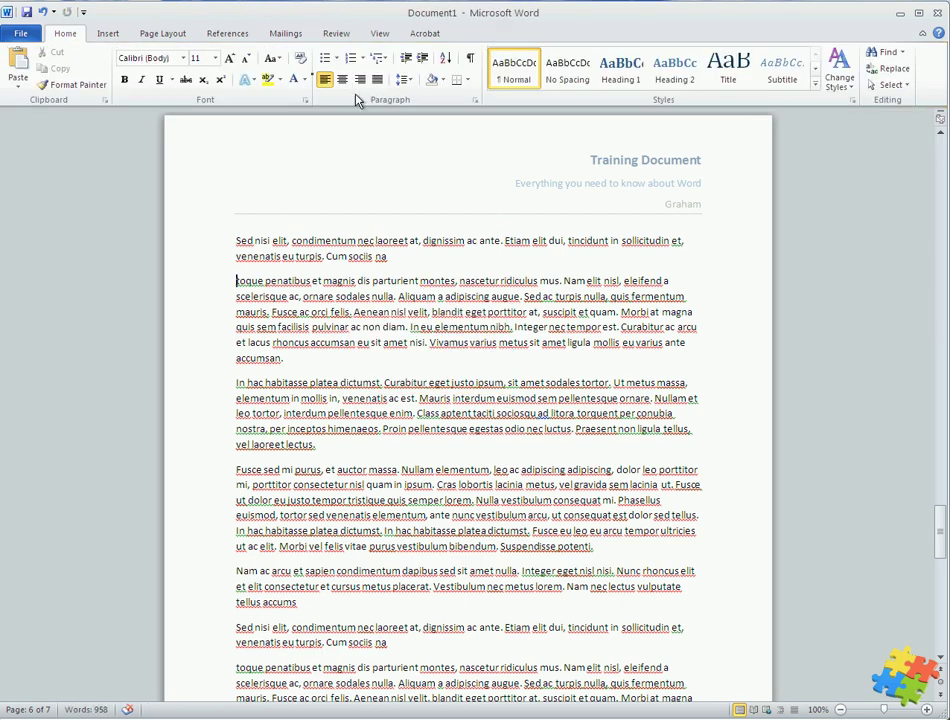
Step: Insert the built-in Contrast Quote text box on the current page
left_click(112, 38)
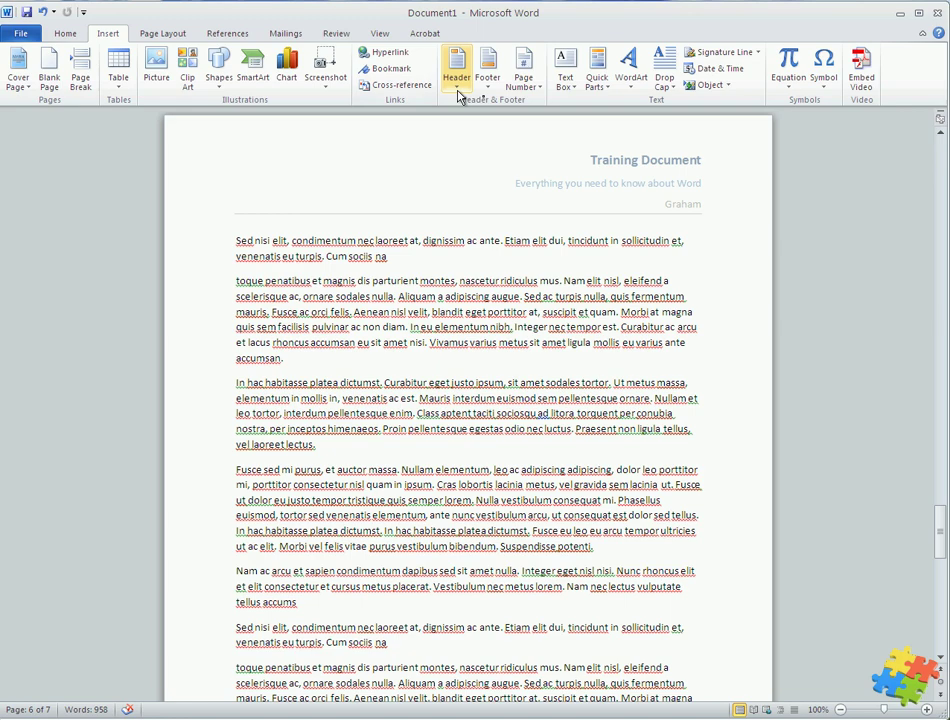
left_click(576, 88)
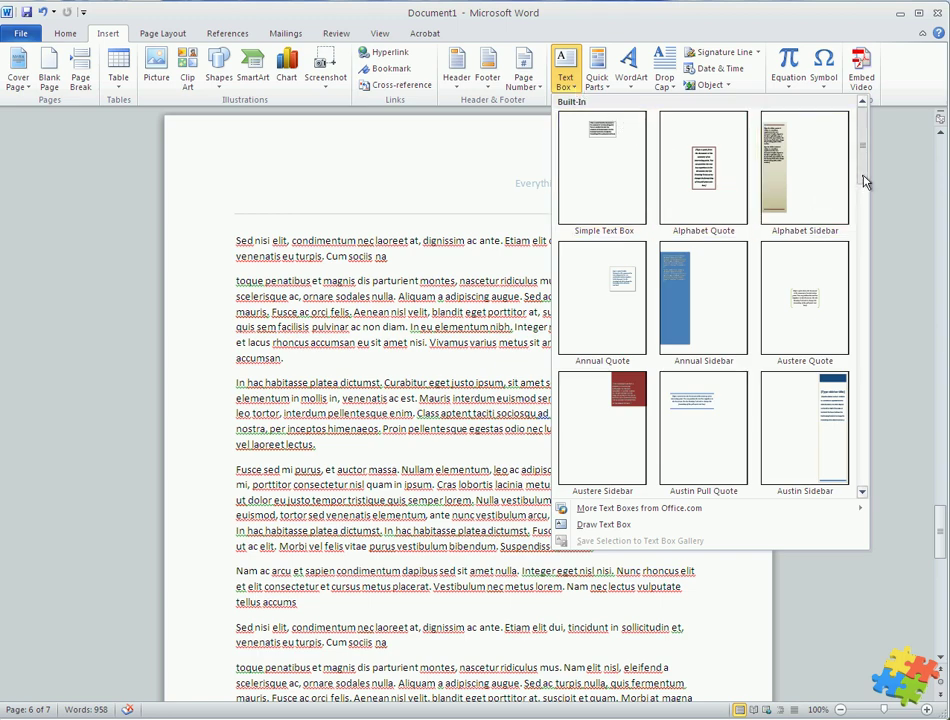
scroll(866, 198, "down", 1)
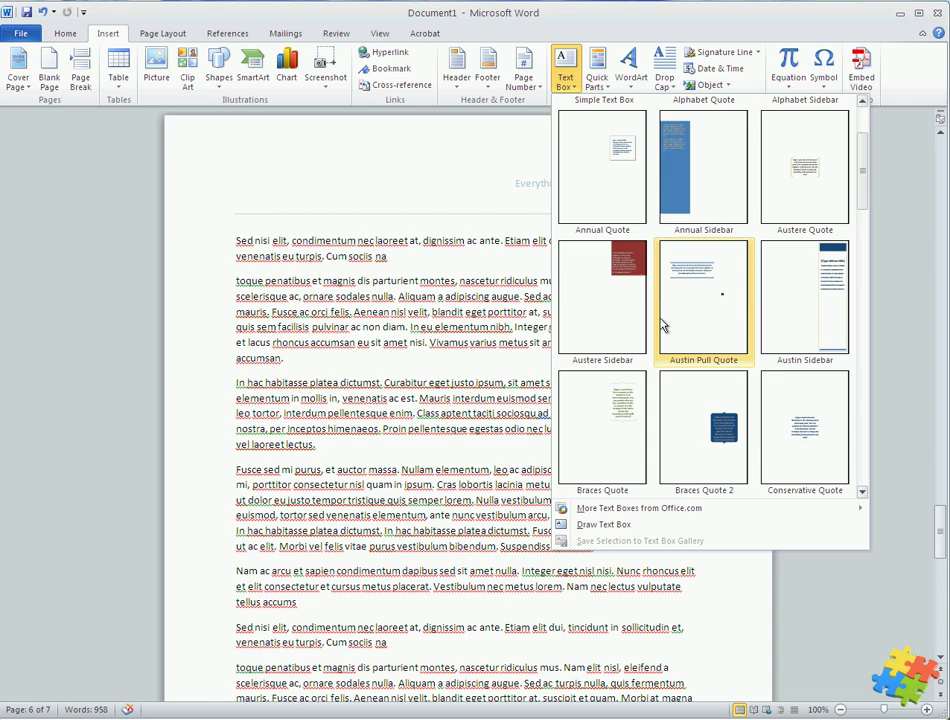
left_click_drag(864, 192, 877, 233)
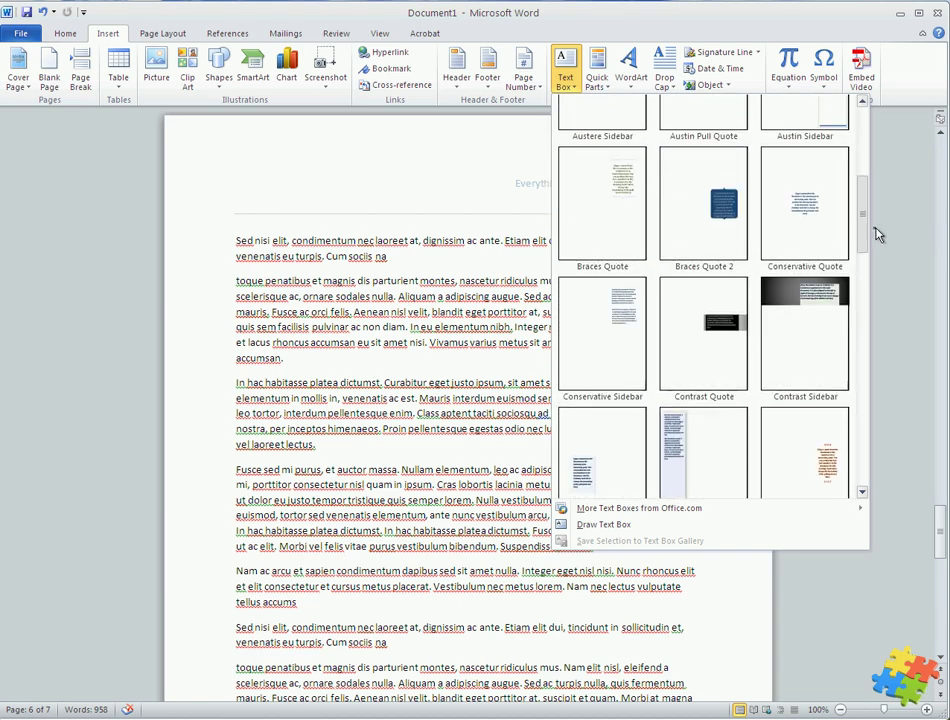
left_click(723, 340)
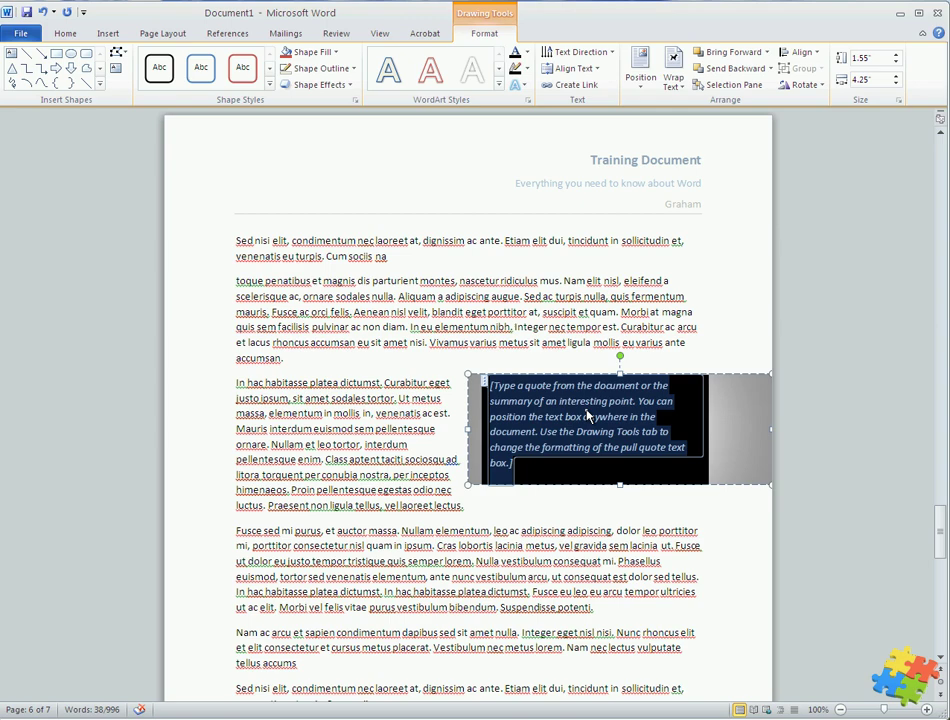
left_click(358, 318)
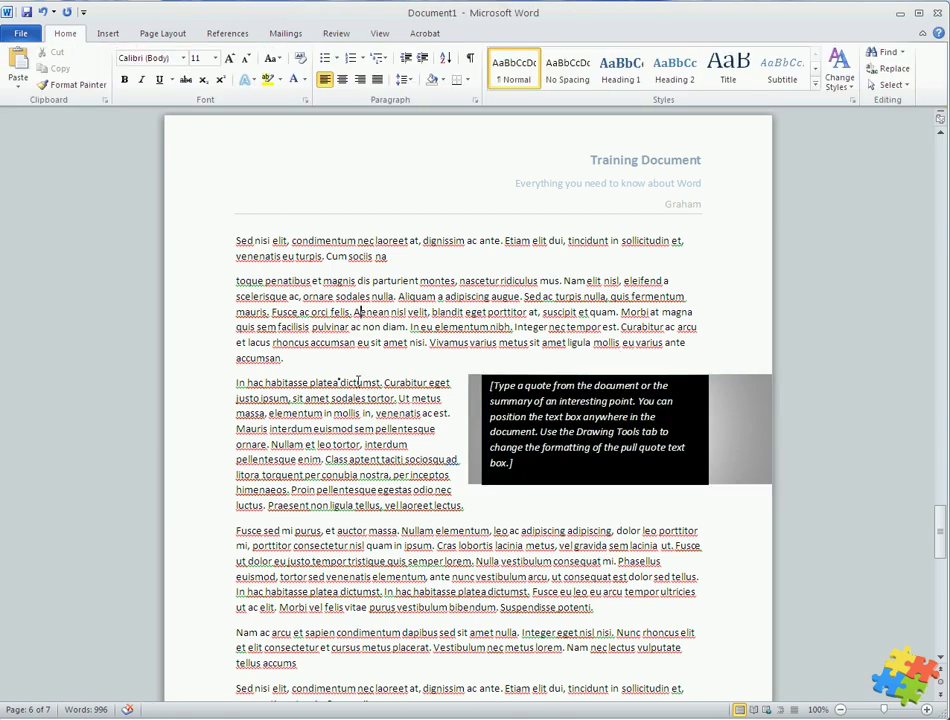
Step: Copy the short body paragraph beginning "Nam ac arcu et sapien" below the quote box
left_click_drag(238, 383, 434, 430)
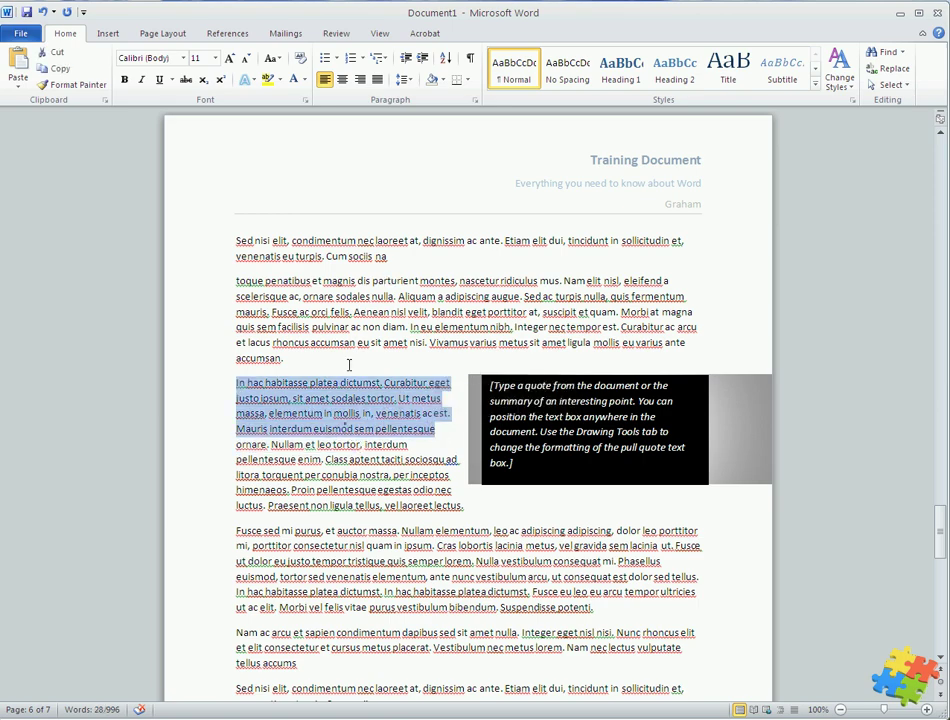
left_click(273, 632)
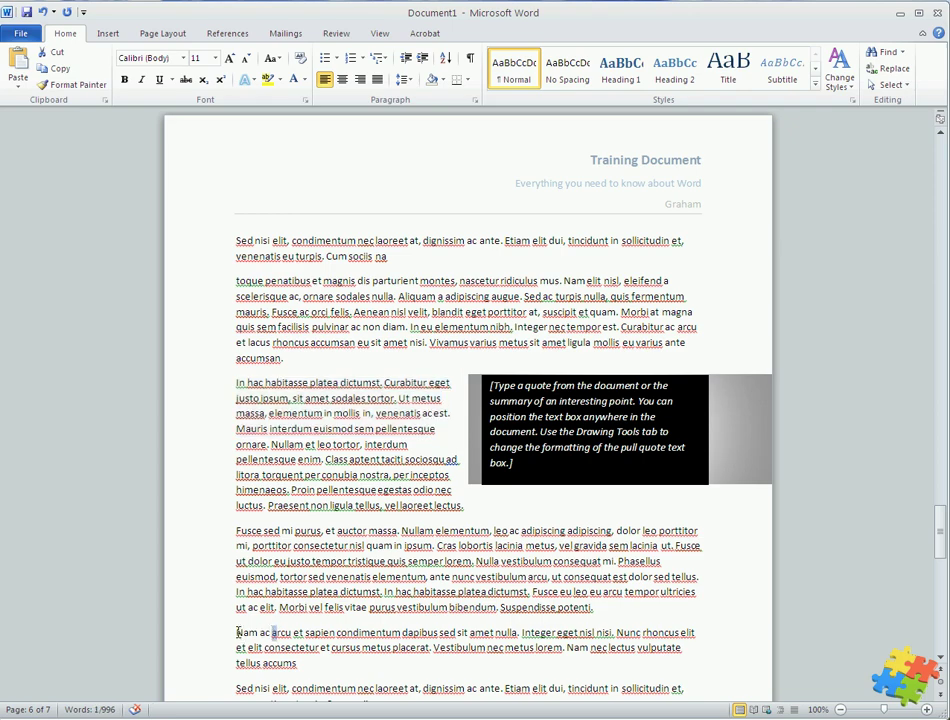
triple_click(238, 632)
key("ctrl+c")
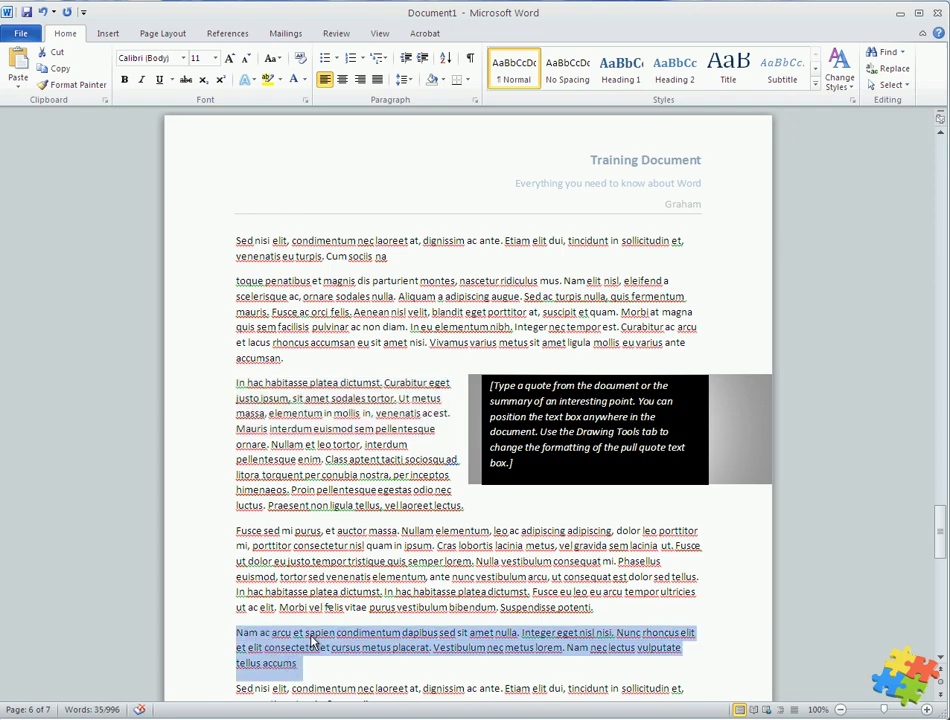
Step: Try to paste the copied paragraph with its original formatting over the quote box's placeholder text
left_click(500, 432)
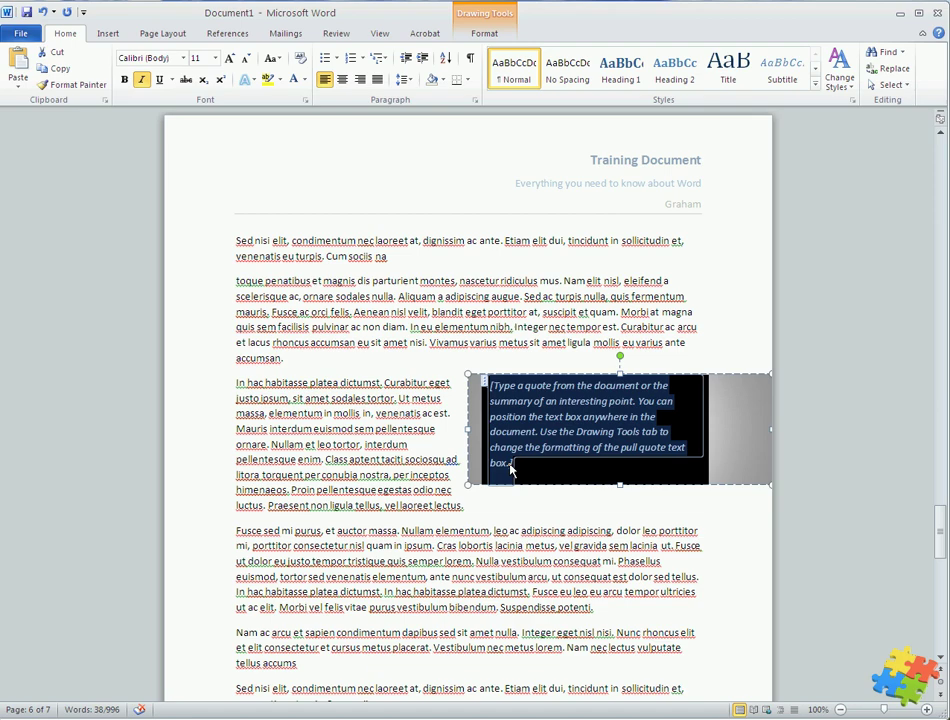
key("ctrl+v")
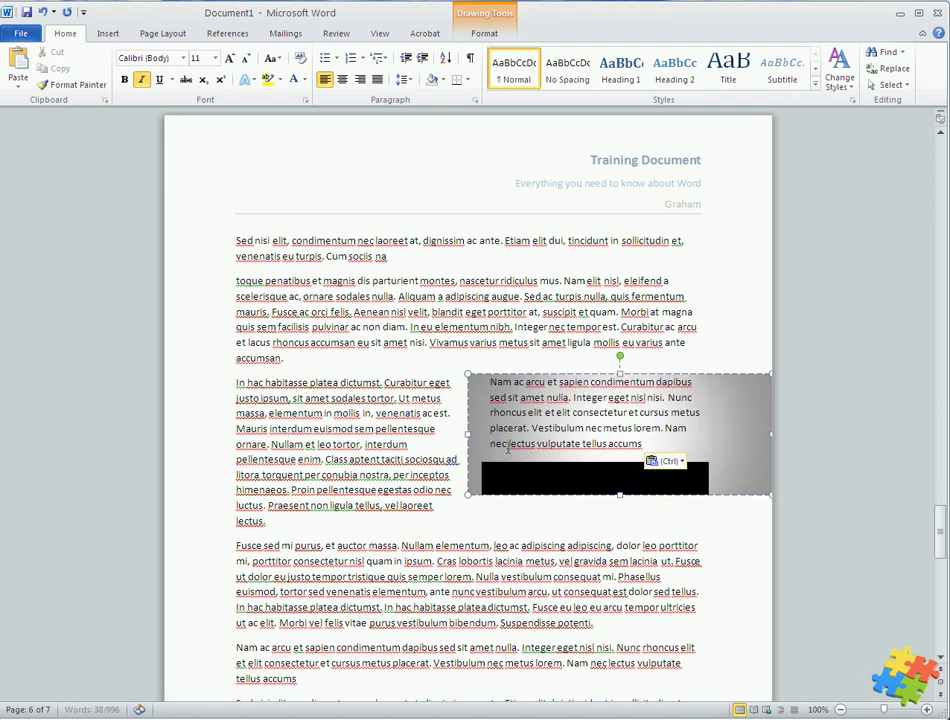
left_click(510, 452)
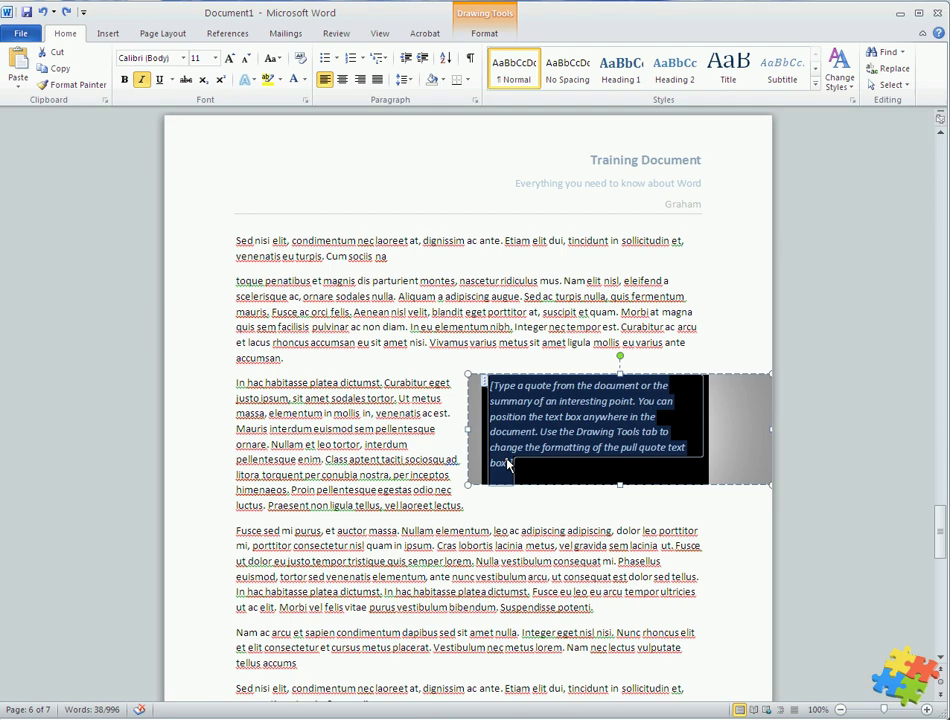
Step: Replace the quote box's placeholder with the copied paragraph, using the Keep Text Only paste option
right_click(547, 418)
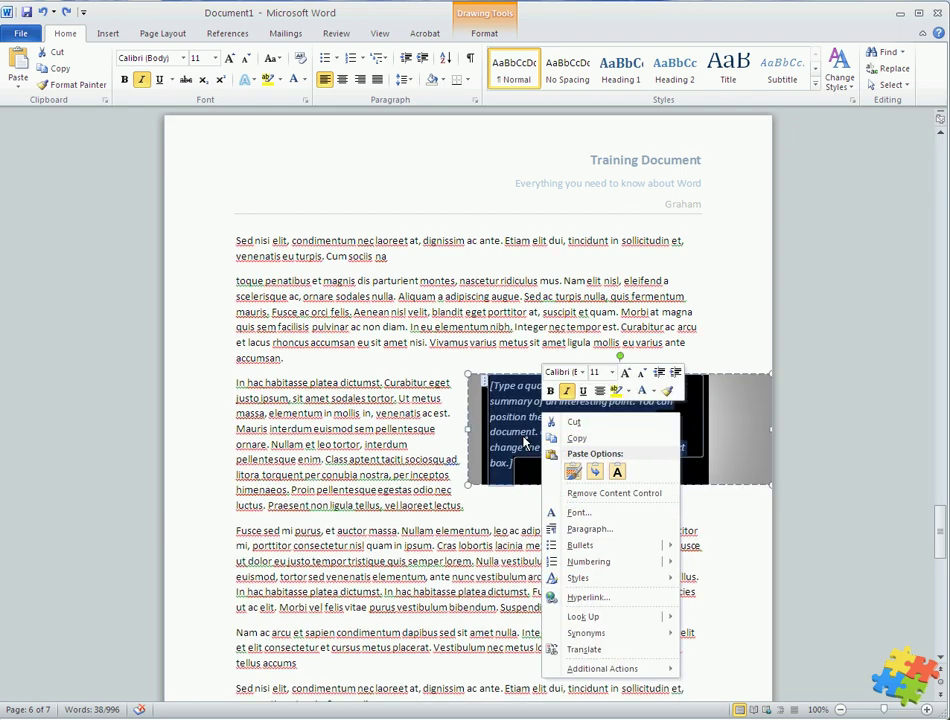
left_click(616, 473)
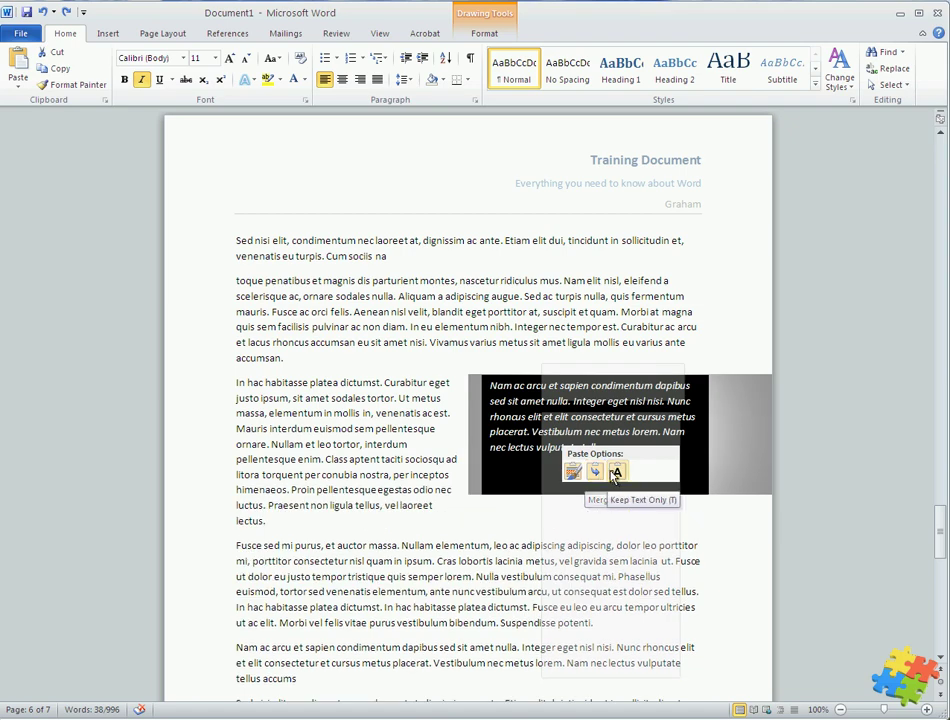
left_click(618, 474)
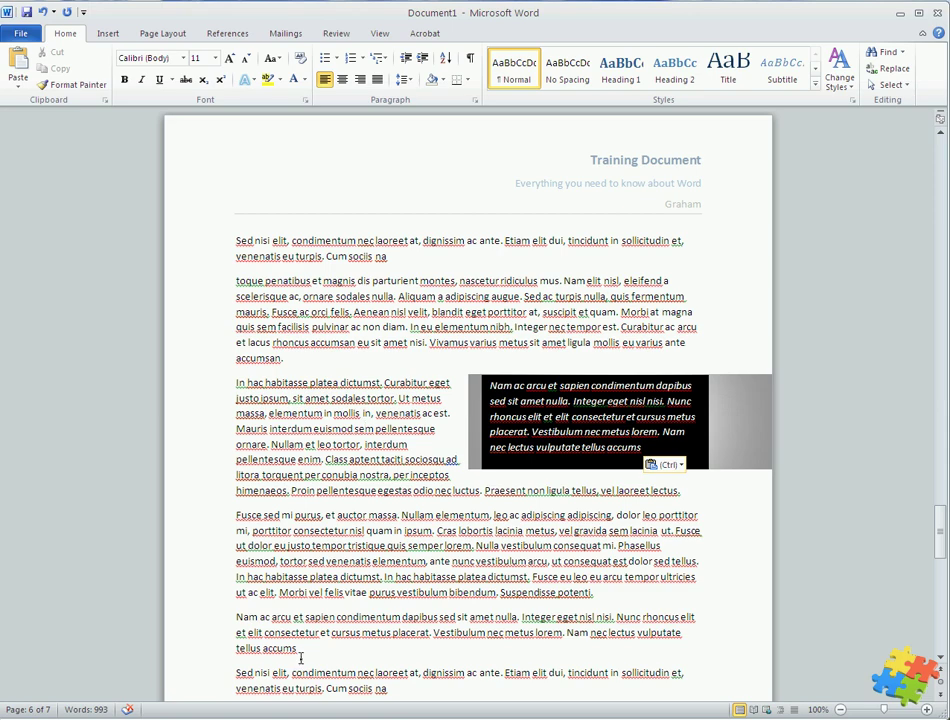
left_click_drag(303, 651, 233, 630)
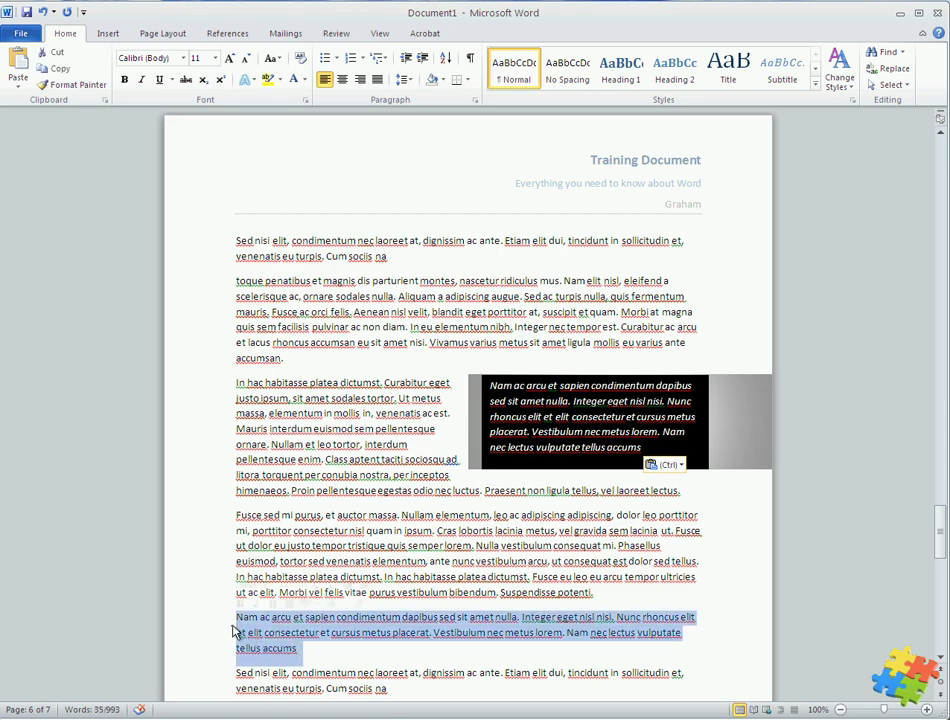
left_click(320, 490)
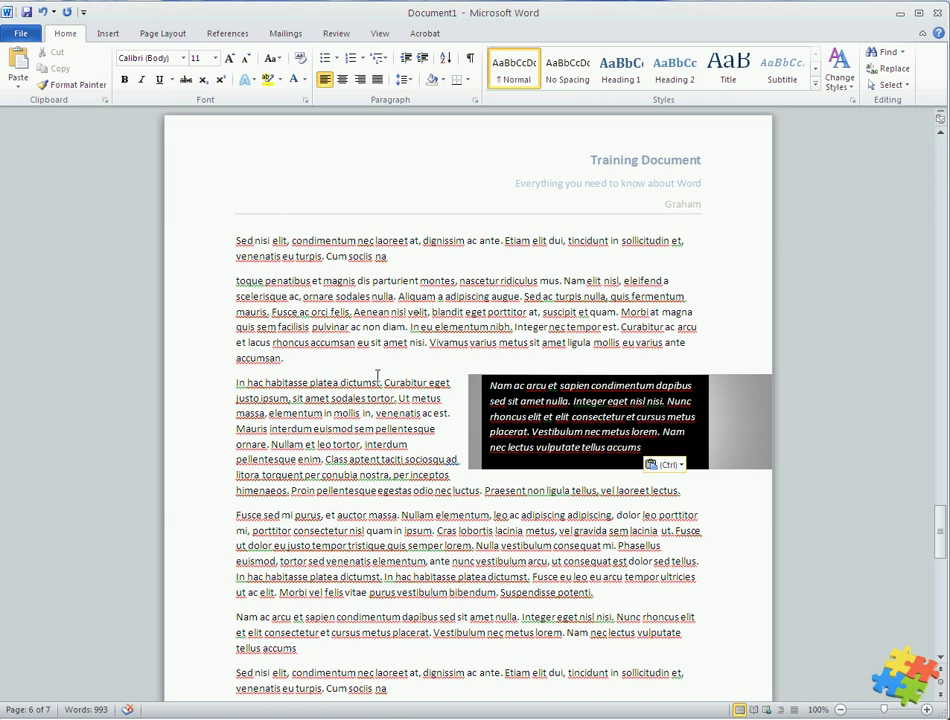
Step: Insert the built-in Contrast Sidebar text box, anchored from the paragraph beginning "toque penatibus"
left_click(418, 280)
left_click(106, 36)
left_click(566, 76)
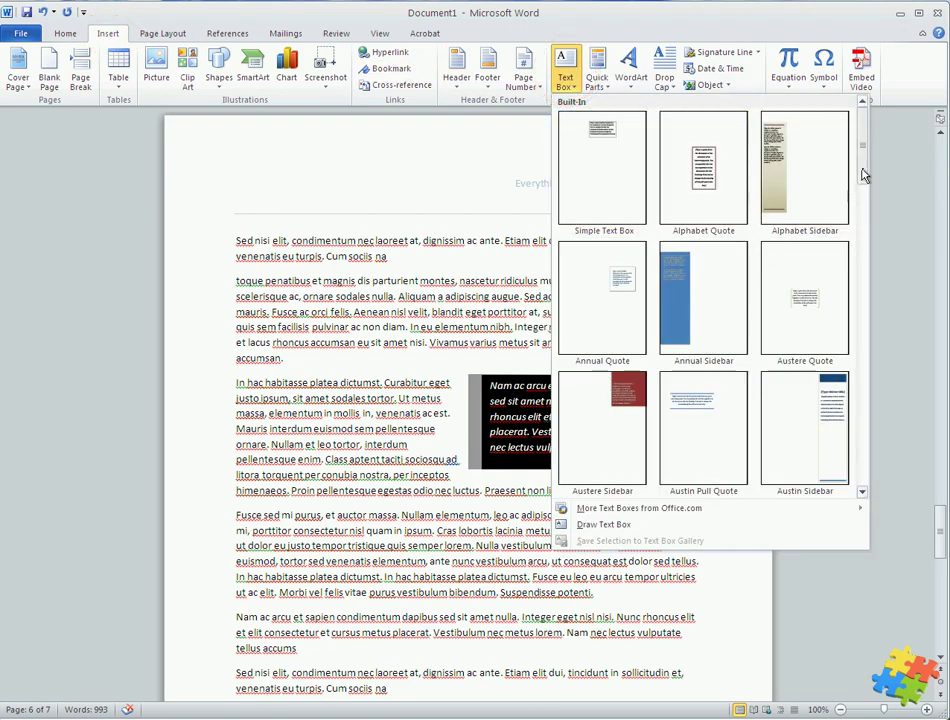
left_click_drag(865, 174, 866, 253)
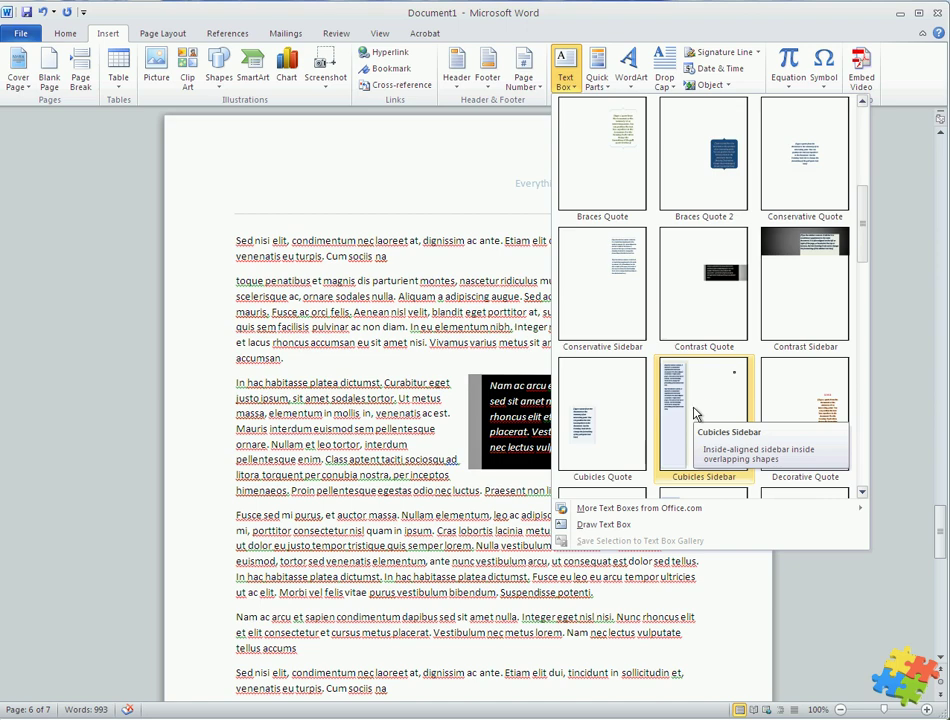
left_click(803, 288)
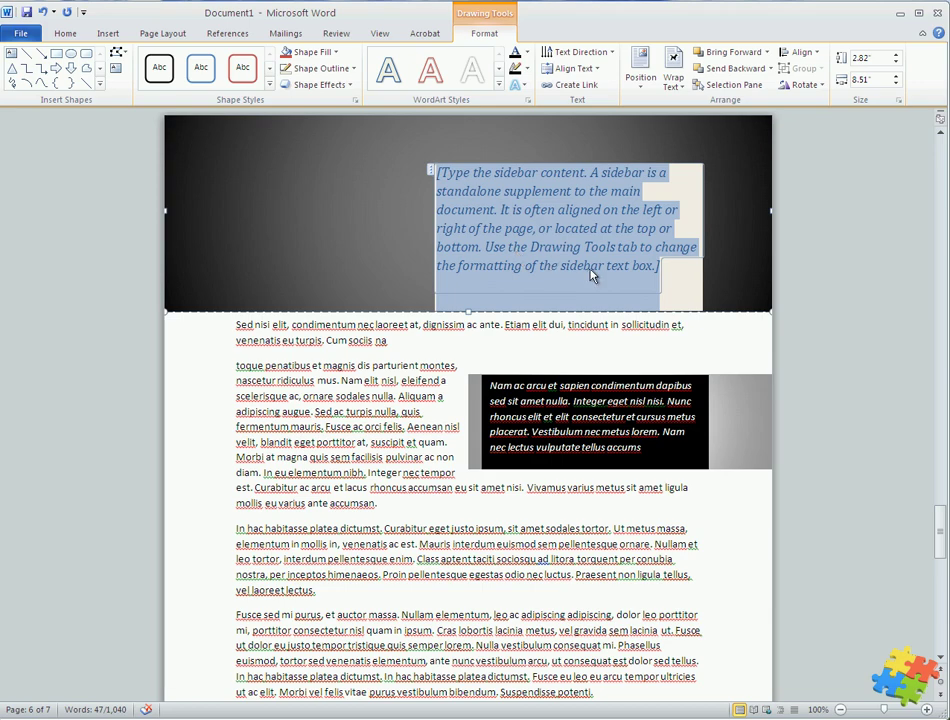
Step: Replace the sidebar's placeholder with "This article was written blah de blah" and return to the body text
type("This articlae")
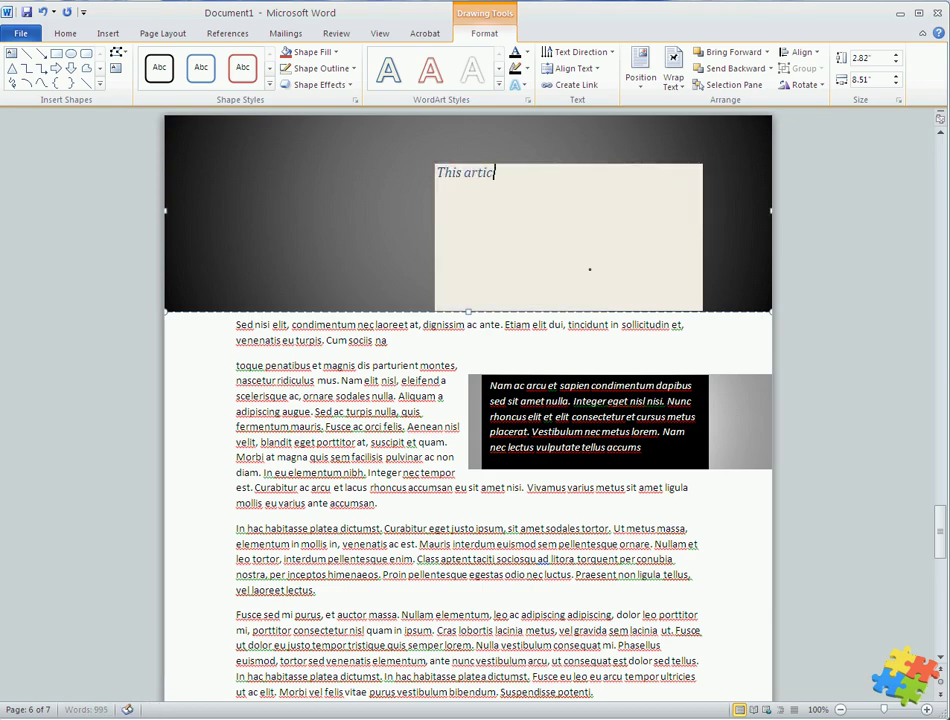
key("BackSpace")
type("e was written blah de ")
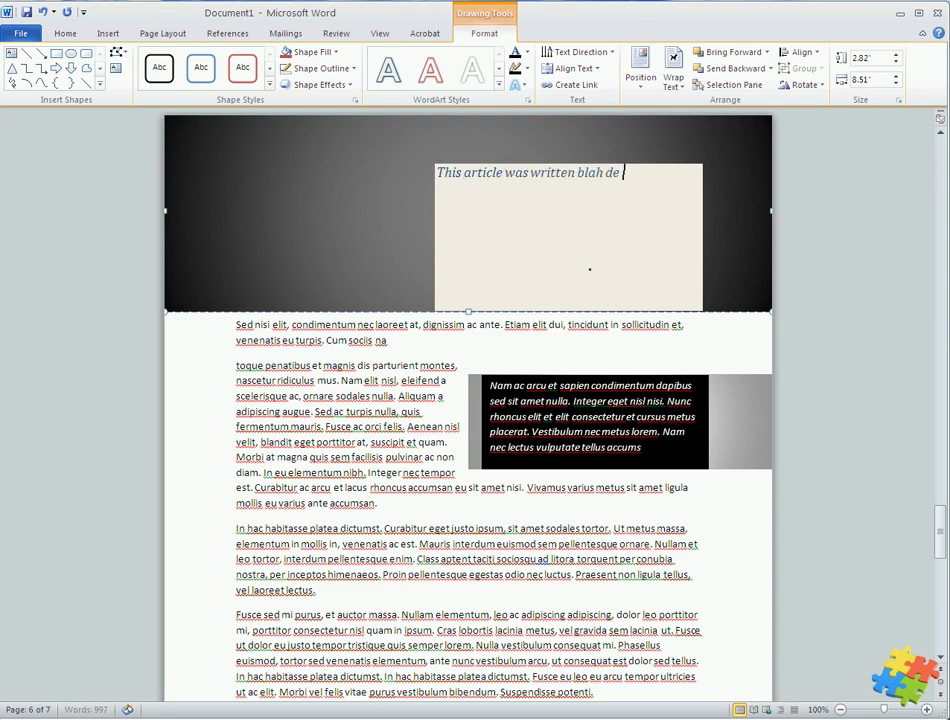
type("blah")
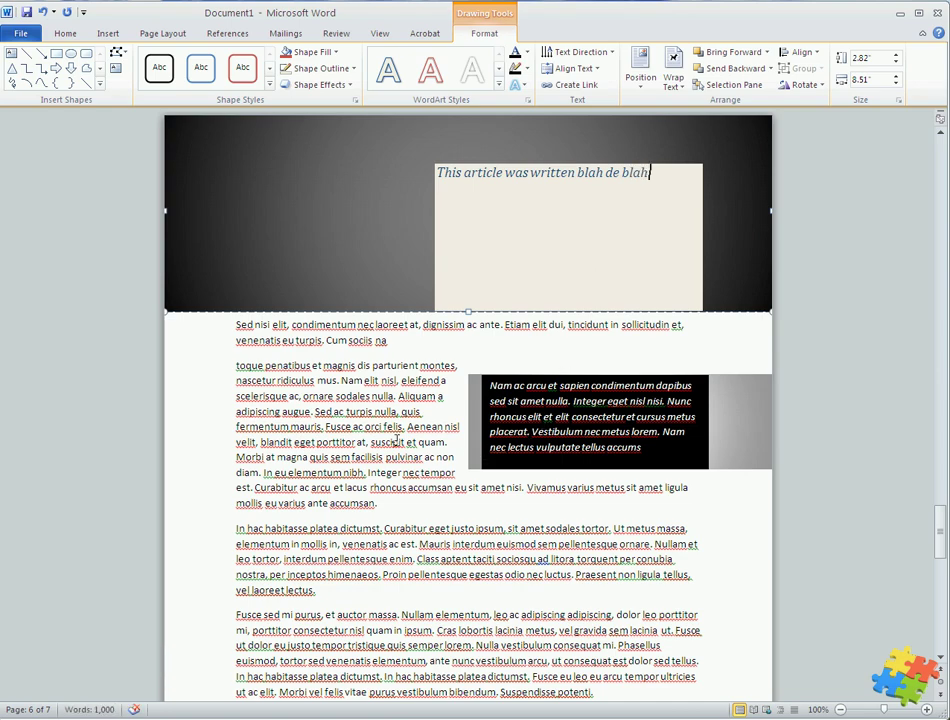
left_click(392, 441)
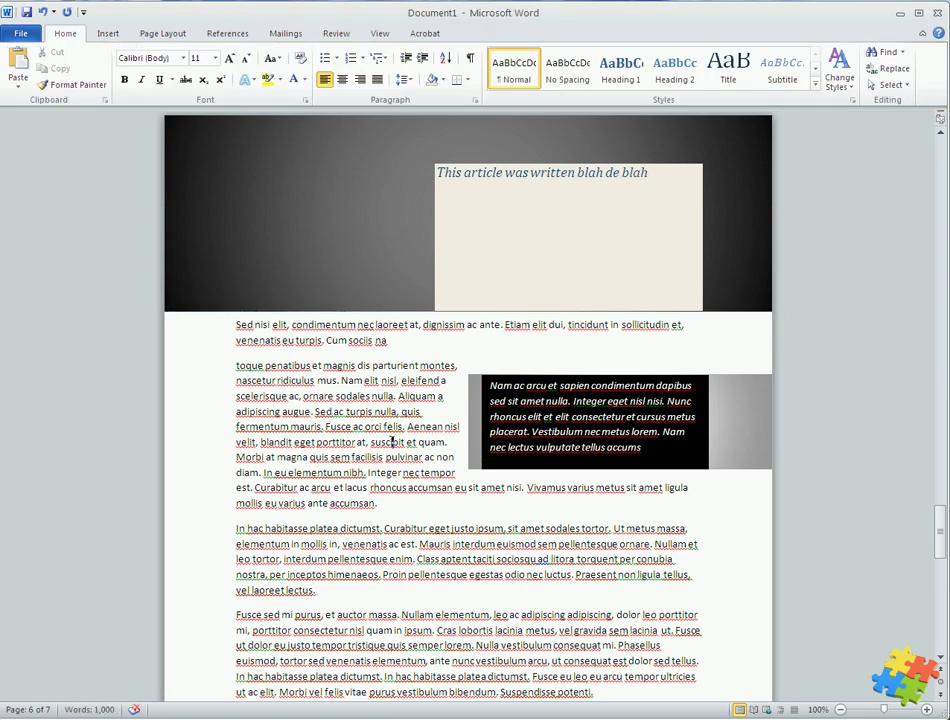